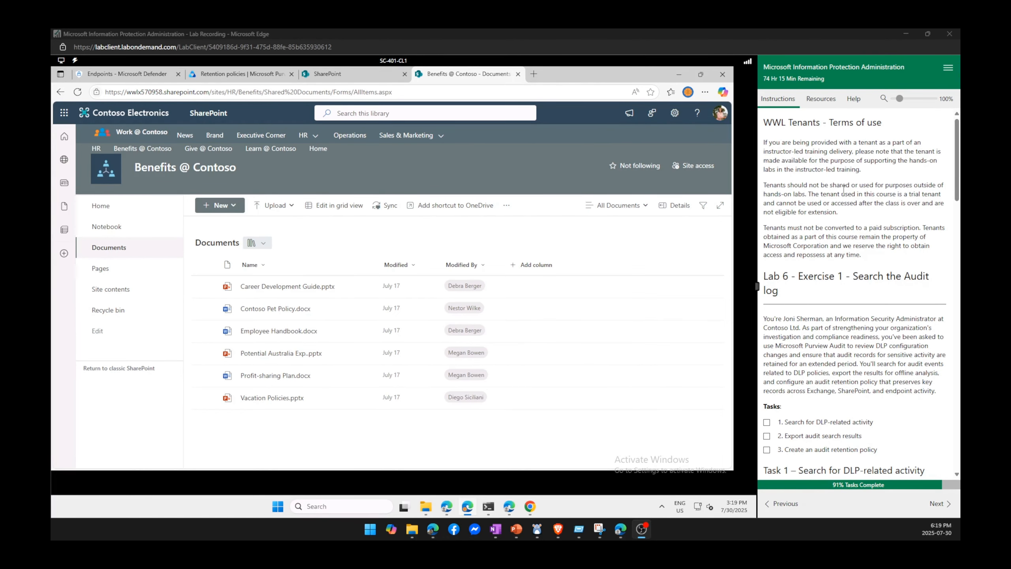
# Step: Check off the three overview tasks and the first Task 1 instruction in the lab guide
pyautogui.scroll(-3, 771, 283)
pyautogui.click(767, 280)
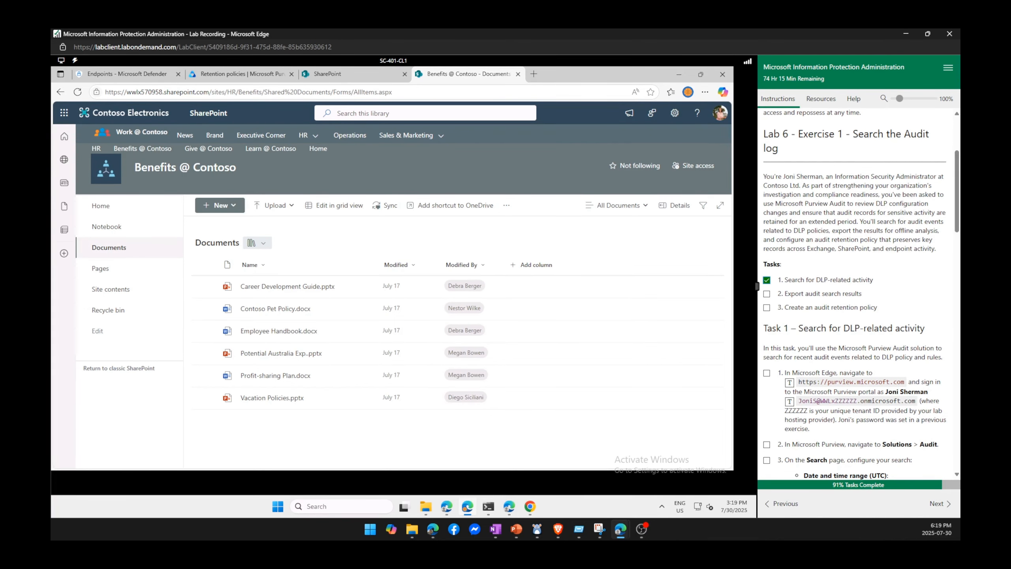
pyautogui.click(767, 373)
# Step: Open the Audit solution in Microsoft Purview and check off lab instruction 2
pyautogui.click(221, 75)
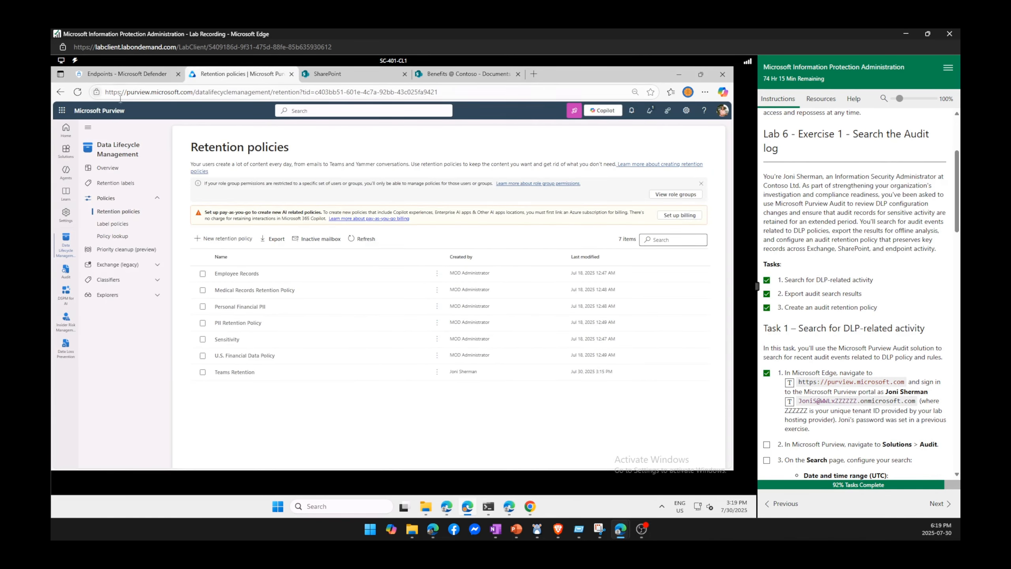
pyautogui.click(766, 444)
pyautogui.scroll(-5, 824, 406)
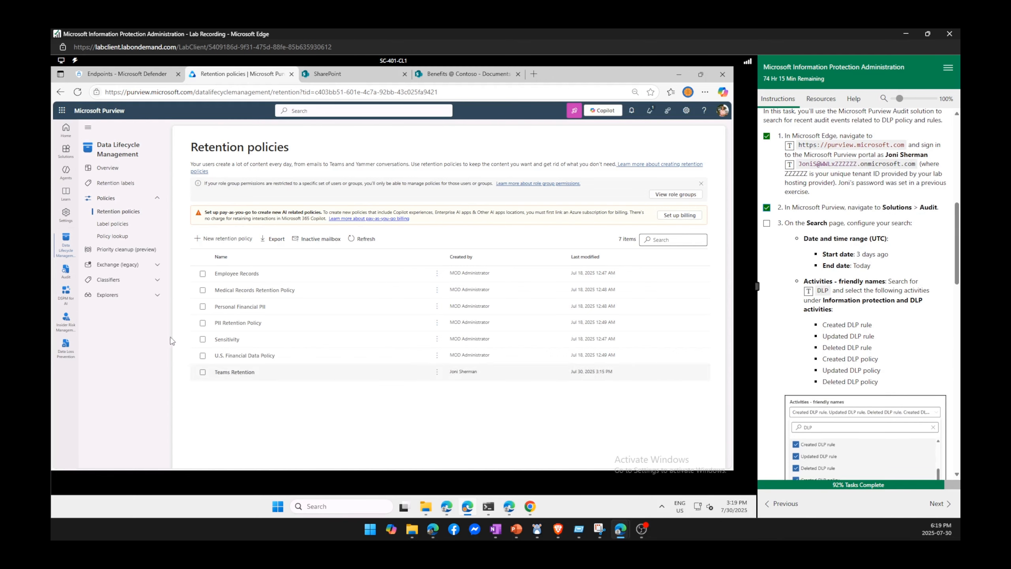
pyautogui.click(66, 151)
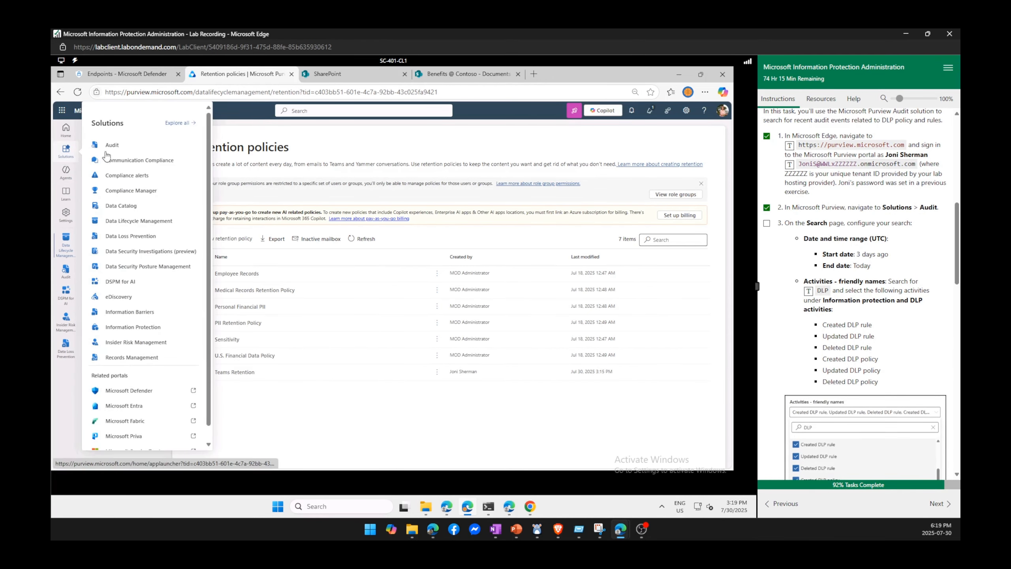
pyautogui.click(112, 147)
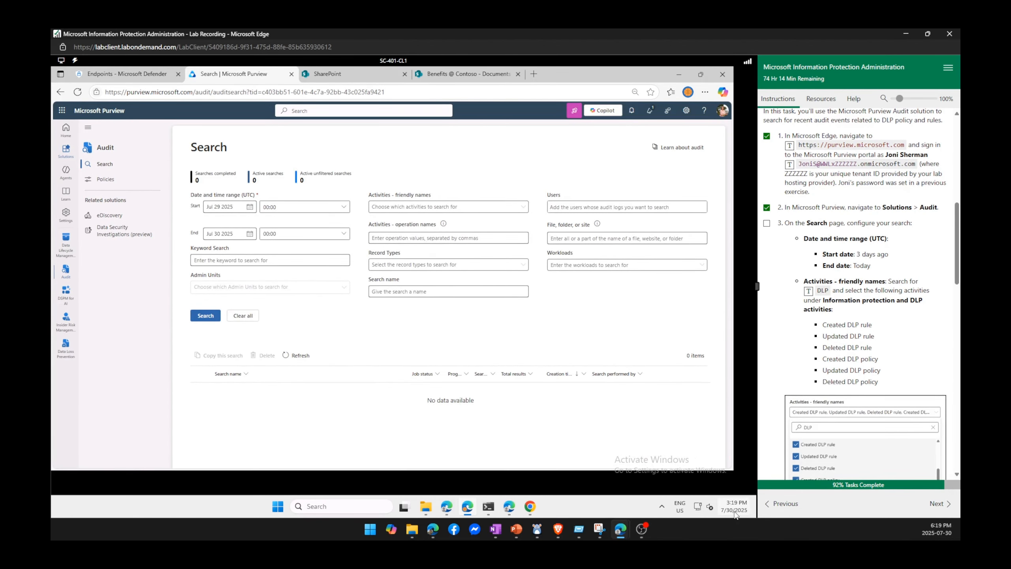
# Step: Set the audit search's start date to Jul 27 2025
pyautogui.moveTo(736, 515)
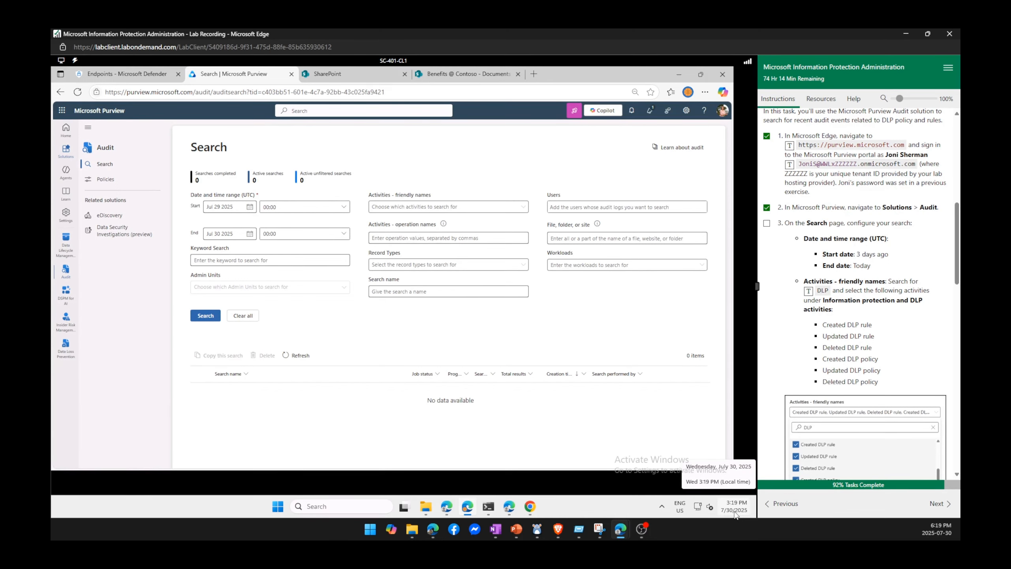
pyautogui.click(250, 207)
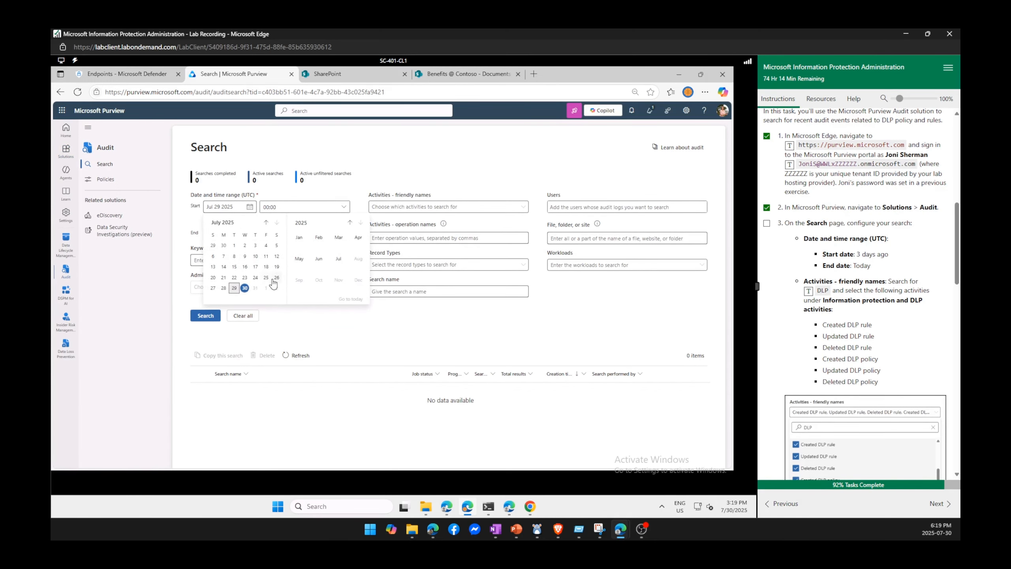
pyautogui.click(213, 288)
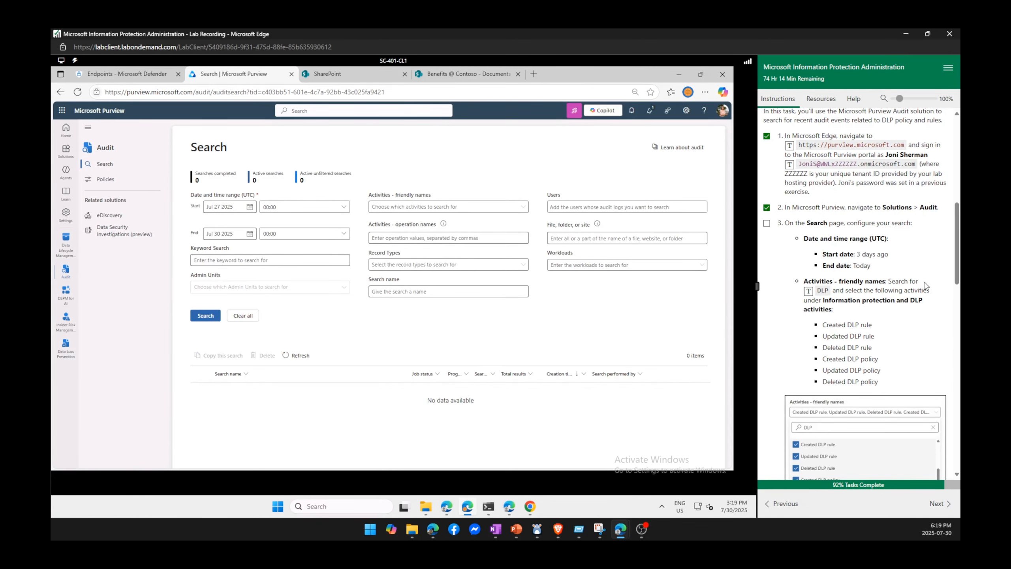
# Step: Filter the friendly-name activities by DLP and select the created, updated and deleted DLP rule and DLP policy activities
pyautogui.moveTo(838, 284); pyautogui.dragTo(918, 284)
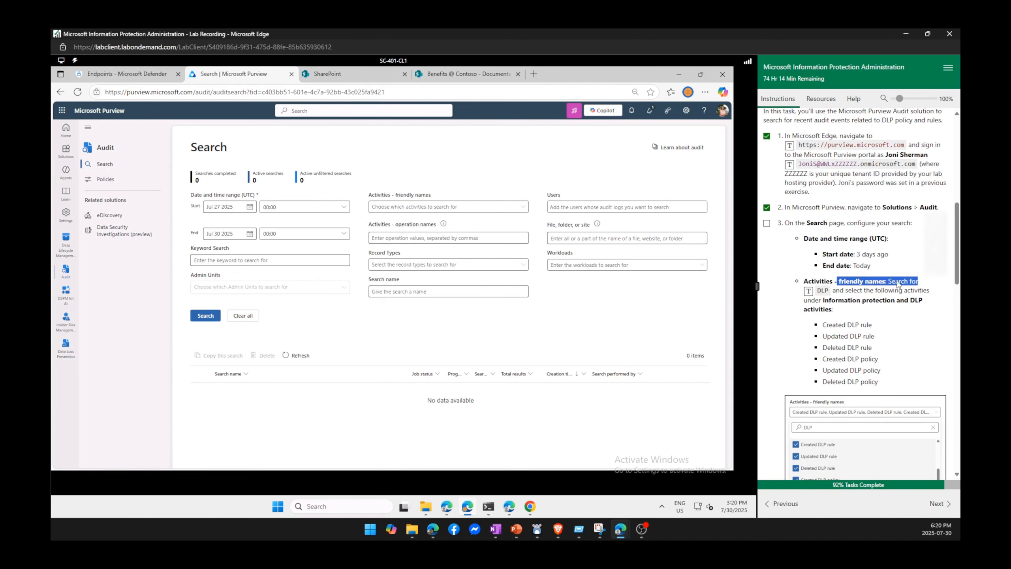
pyautogui.click(467, 209)
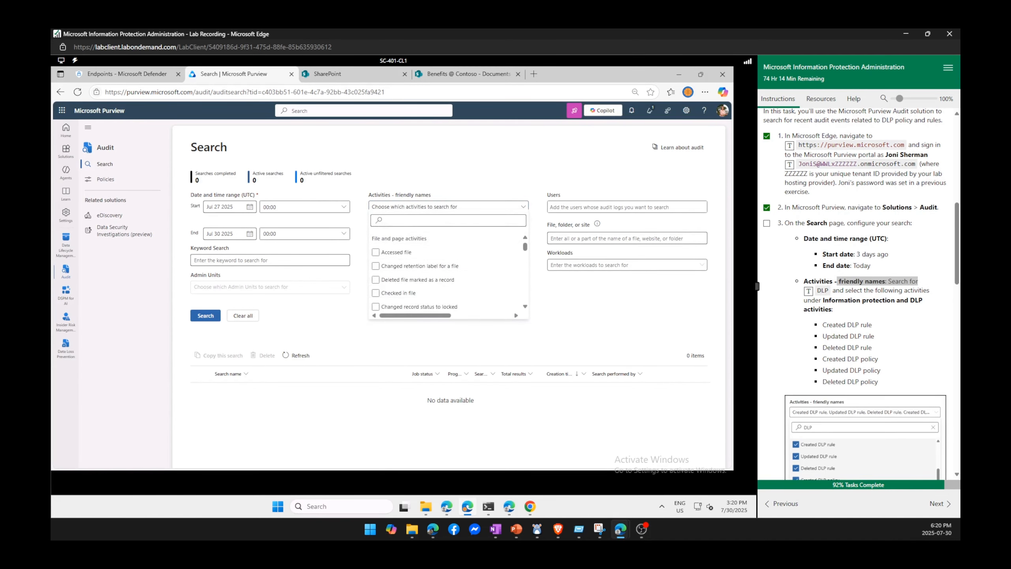
pyautogui.click(458, 224)
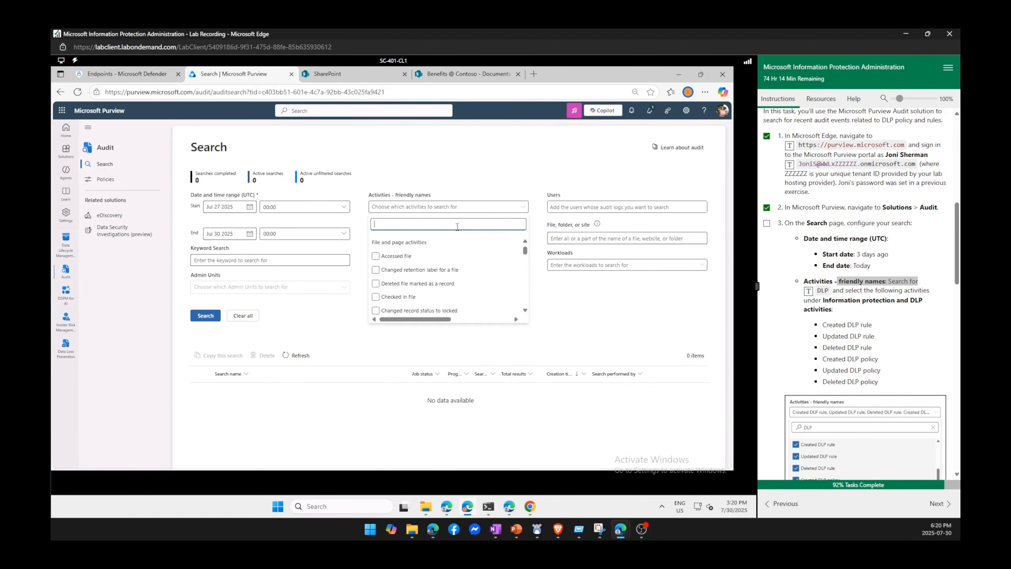
pyautogui.write('DLP')
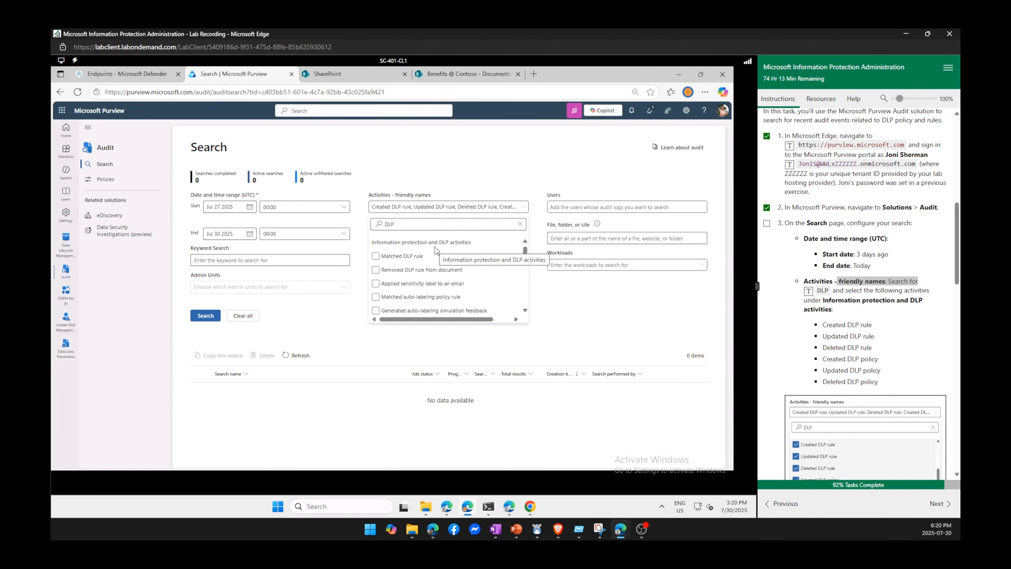
pyautogui.click(525, 310)
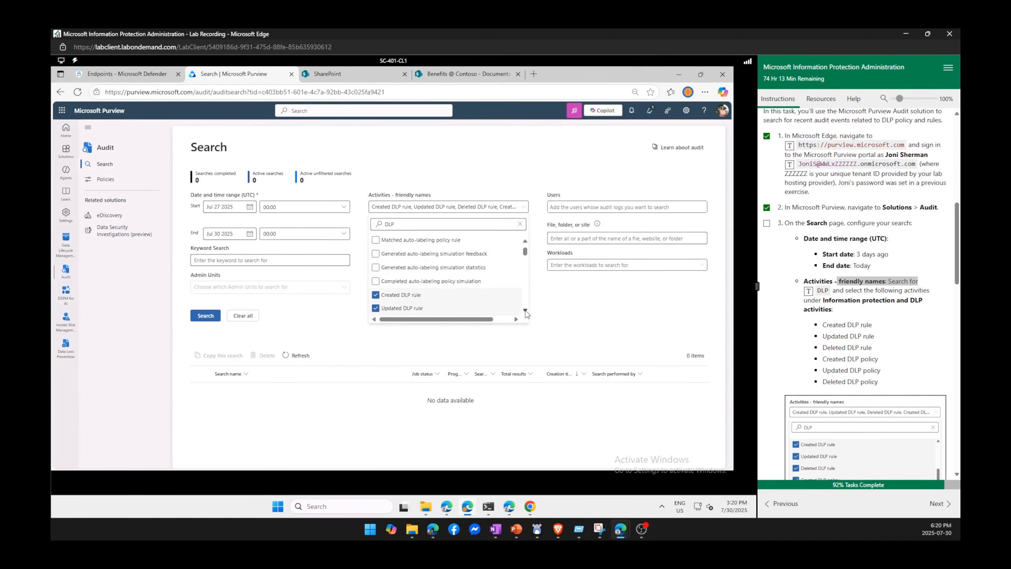
pyautogui.click(526, 311)
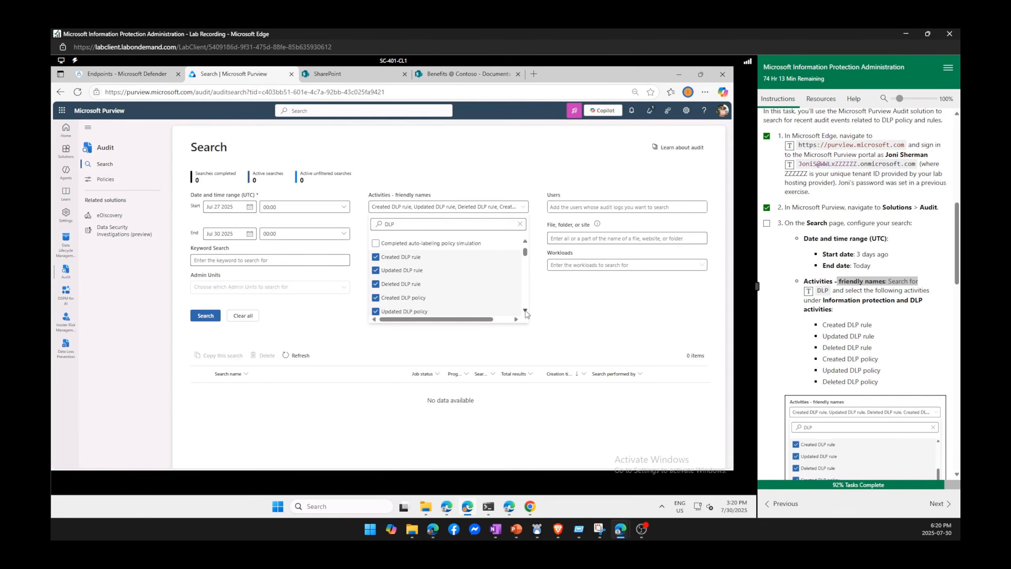
pyautogui.click(526, 310)
pyautogui.click(525, 310)
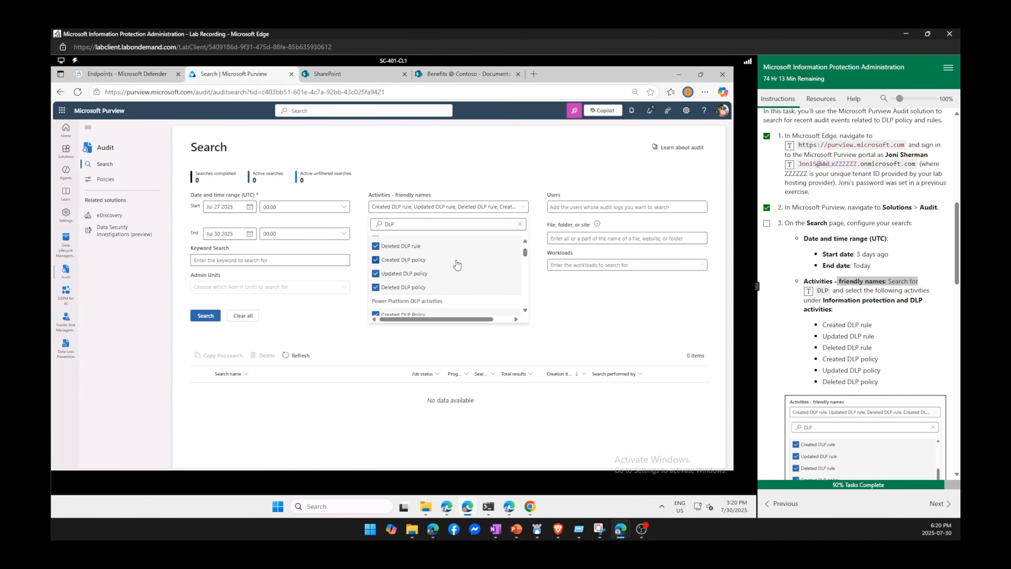
pyautogui.click(525, 311)
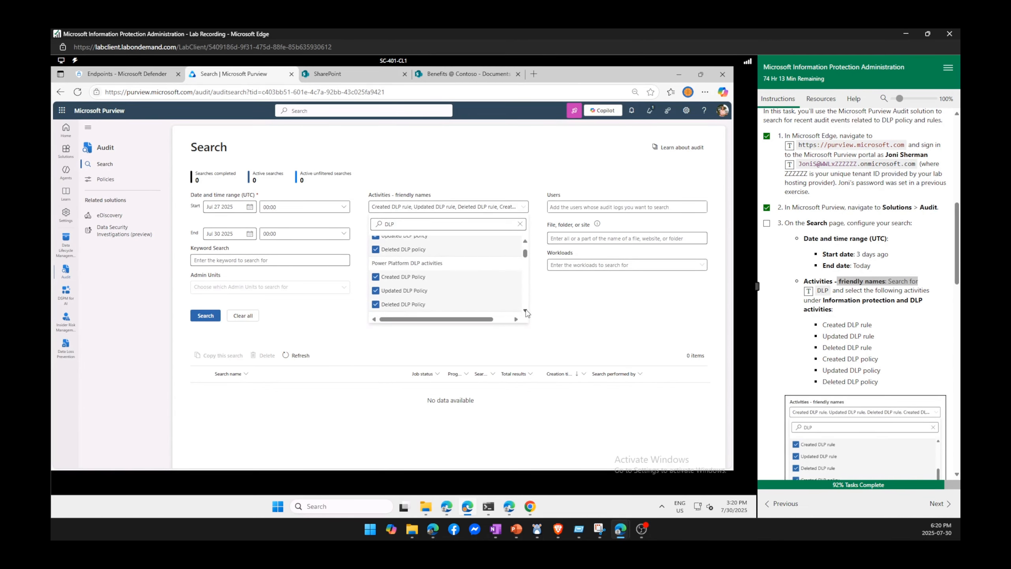
# Step: Deselect Created, Updated and Deleted DLP Policy under Power Platform DLP activities, and check off lab instruction 3
pyautogui.click(375, 276)
pyautogui.click(376, 290)
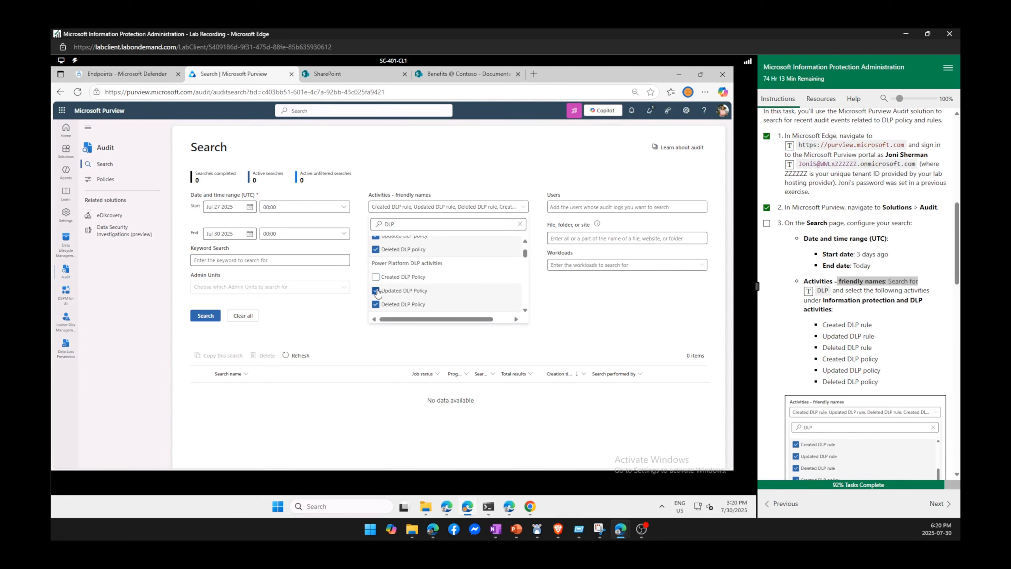
pyautogui.click(379, 305)
pyautogui.click(525, 310)
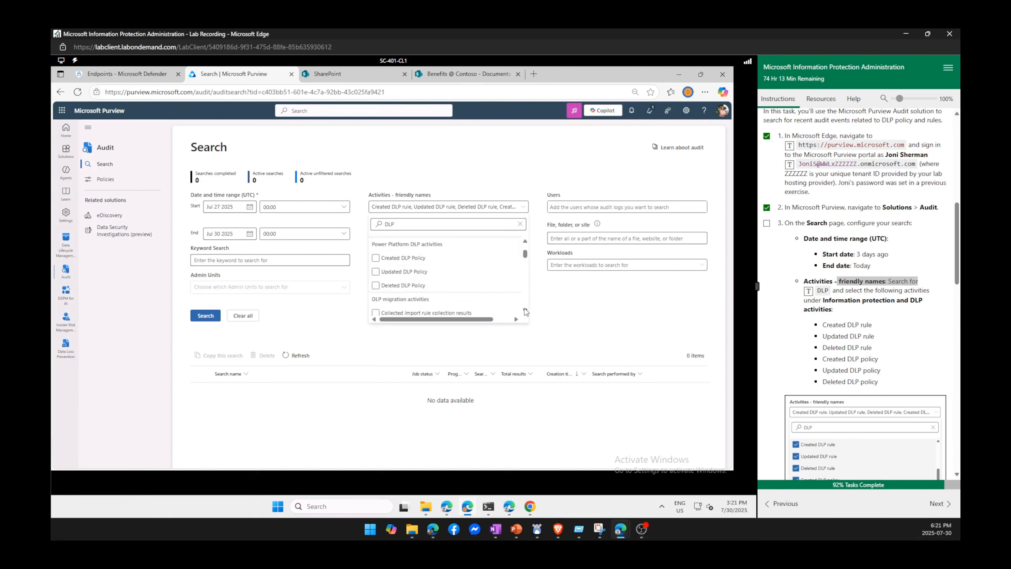
pyautogui.click(525, 242)
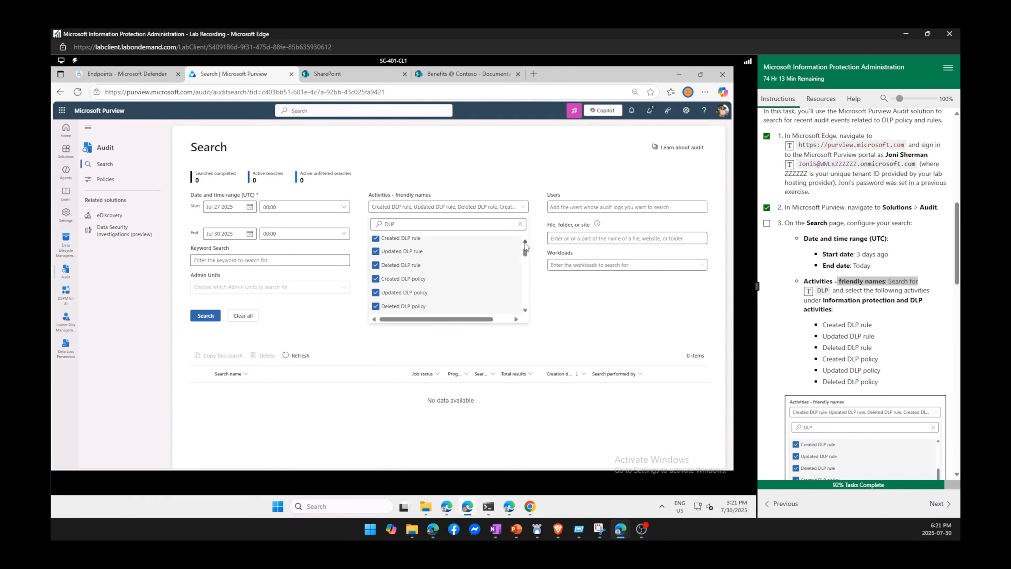
pyautogui.click(766, 224)
# Step: Name the audit search DLP Policy Activity and run it
pyautogui.scroll(-5, 864, 339)
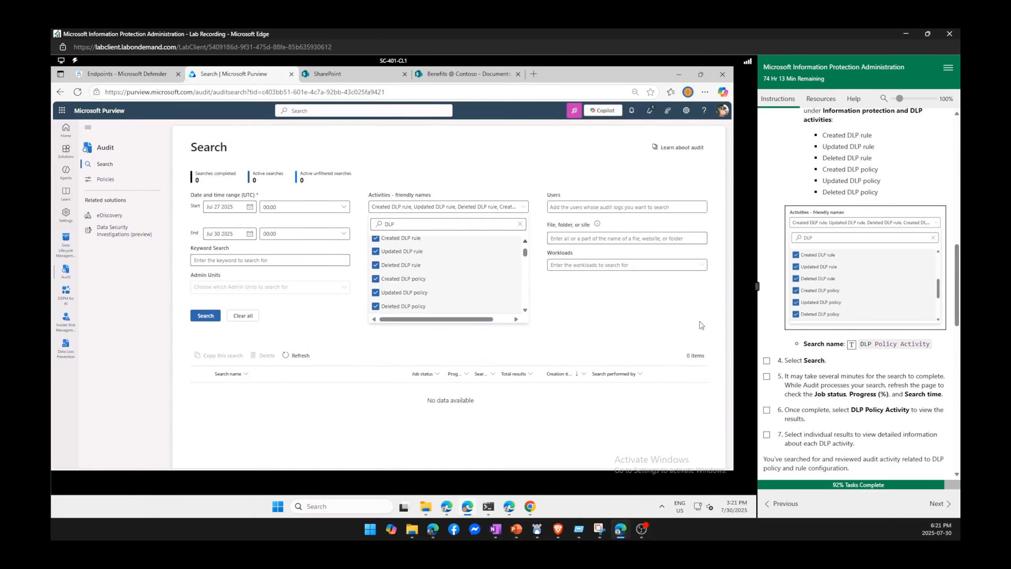
pyautogui.click(644, 320)
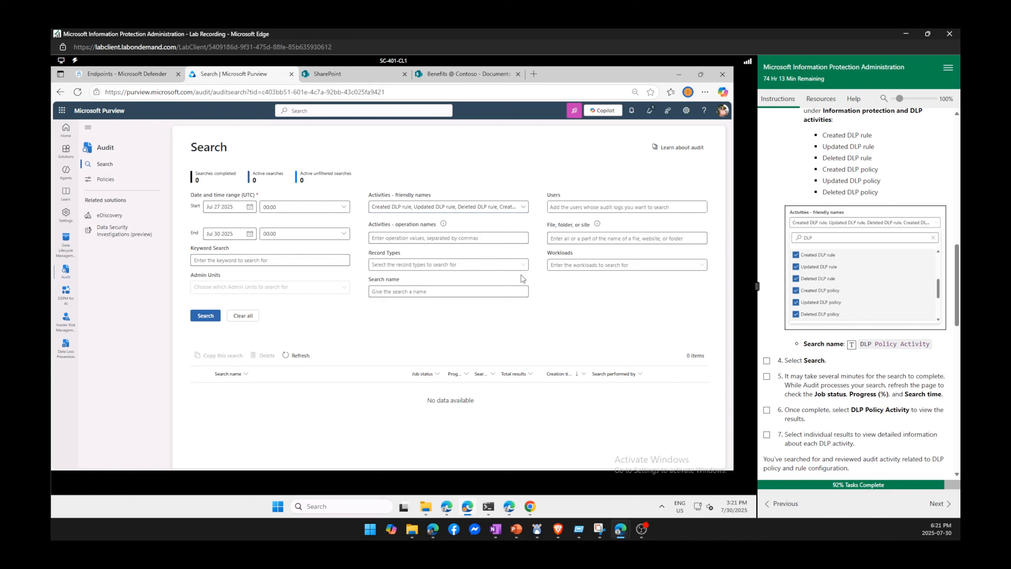
pyautogui.click(484, 287)
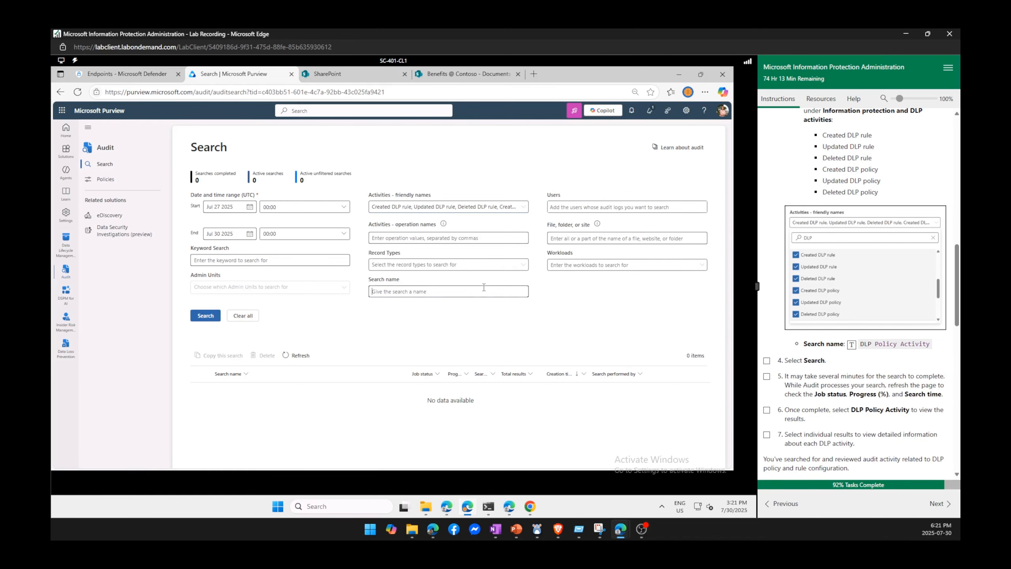
pyautogui.click(852, 345)
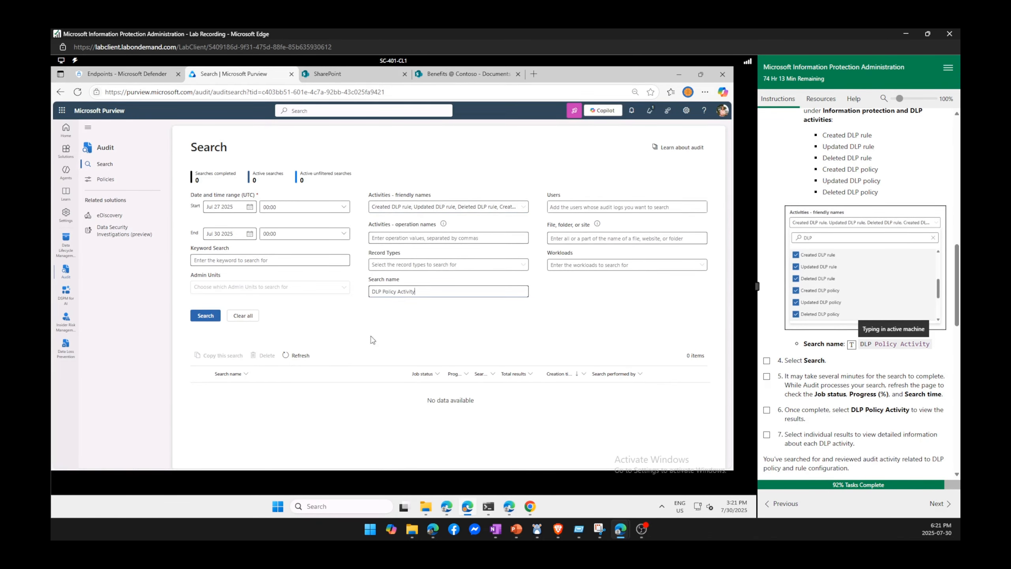
pyautogui.click(206, 319)
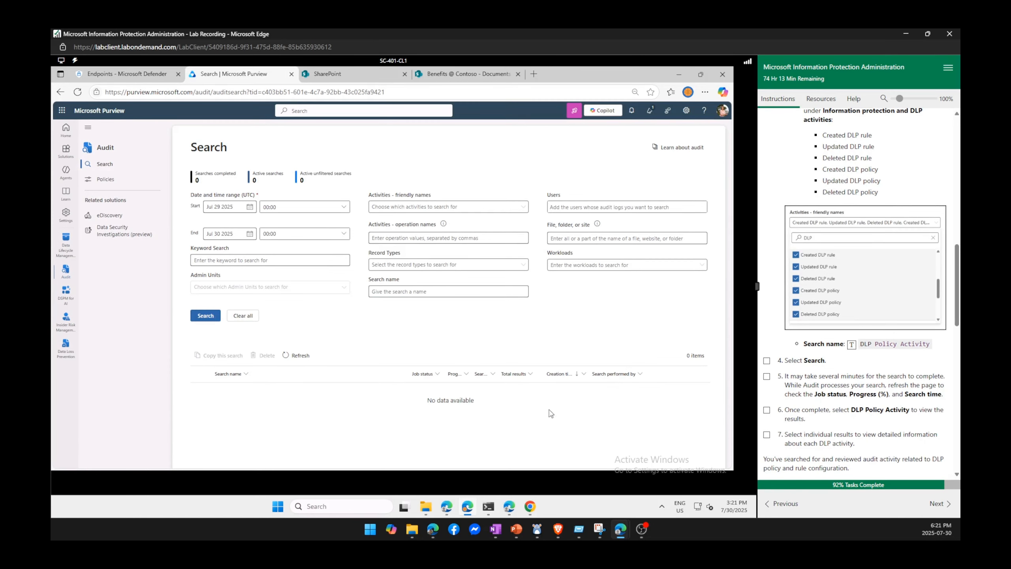
# Step: Check off lab instructions 4 and 5, and widen the Progress (%) column to read the search job's status
pyautogui.click(767, 361)
pyautogui.click(766, 377)
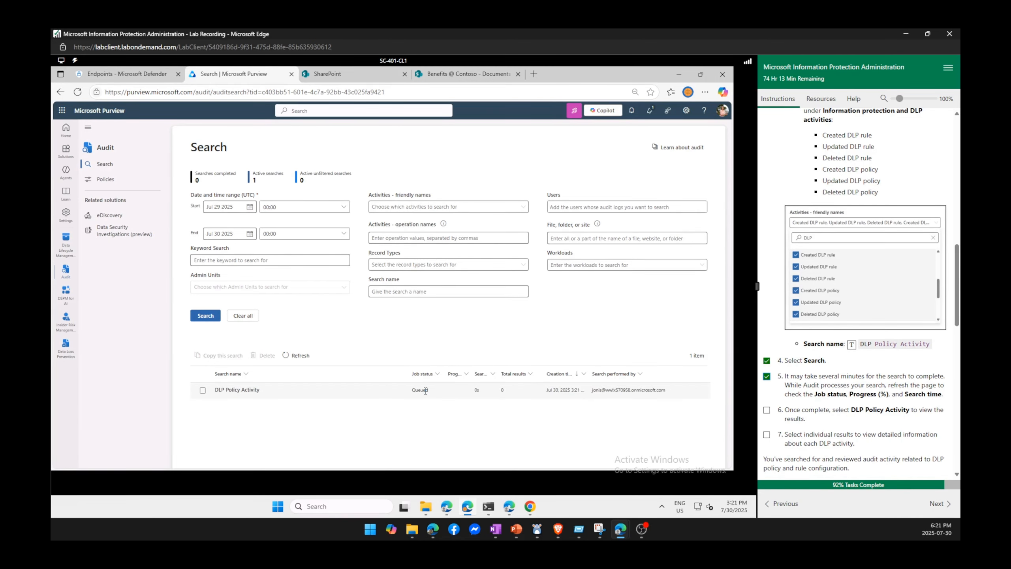
pyautogui.moveTo(412, 392); pyautogui.dragTo(476, 394)
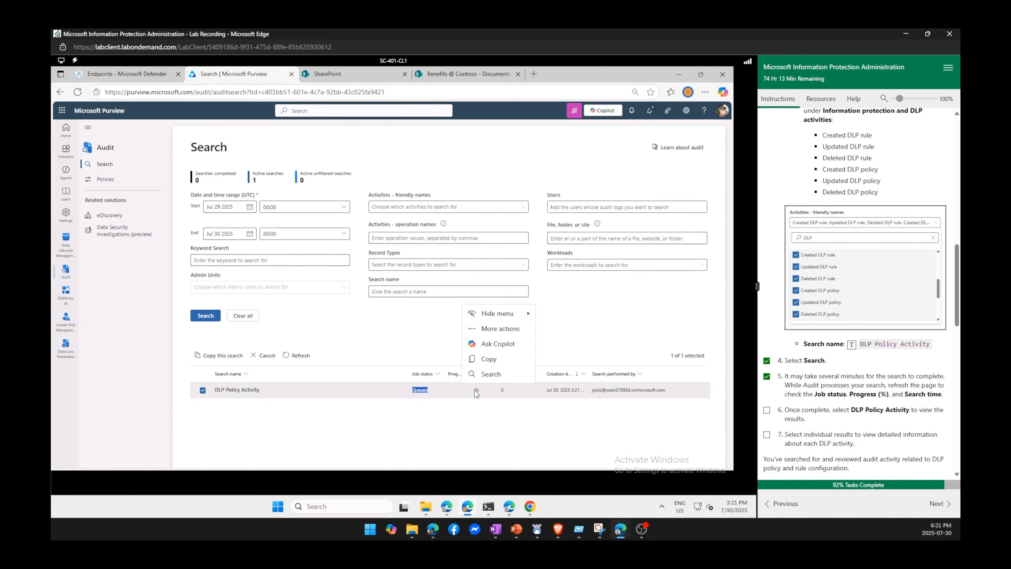
pyautogui.click(427, 394)
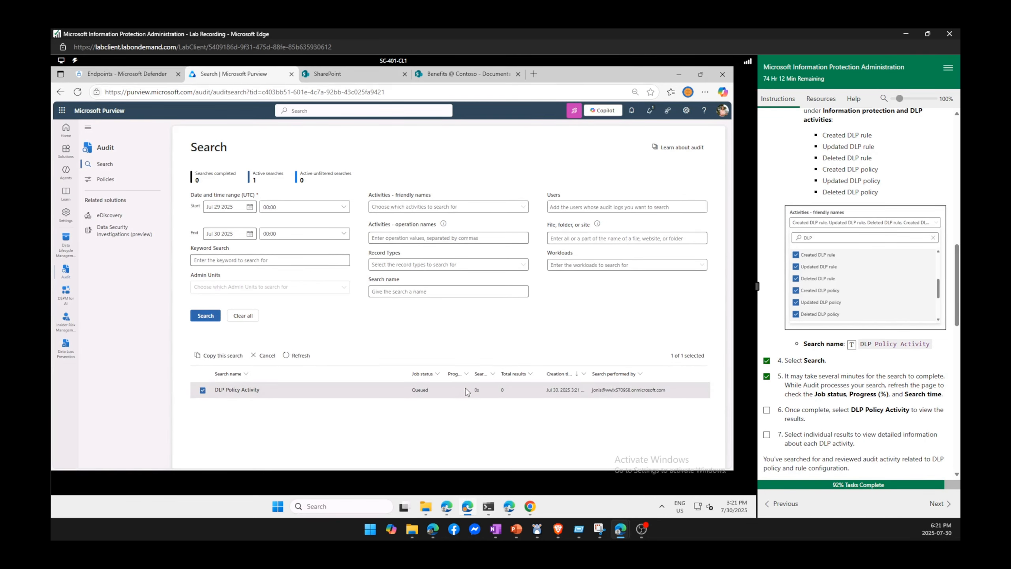
pyautogui.moveTo(443, 373); pyautogui.dragTo(414, 379)
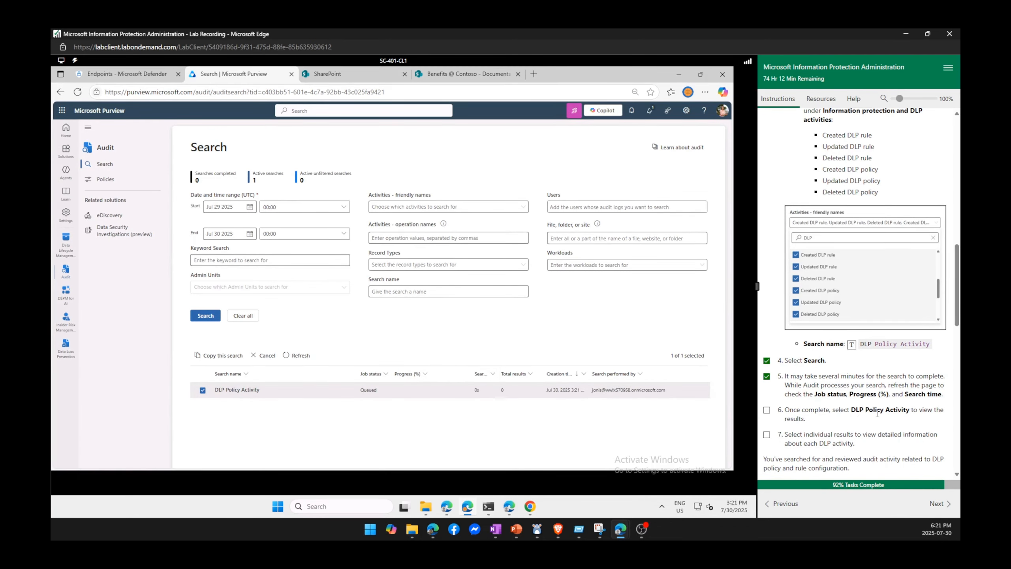
# Step: Check off lab instructions 6 and 7 of Task 1 and instructions 1 and 2 of Task 2
pyautogui.click(767, 435)
pyautogui.scroll(-3, 876, 426)
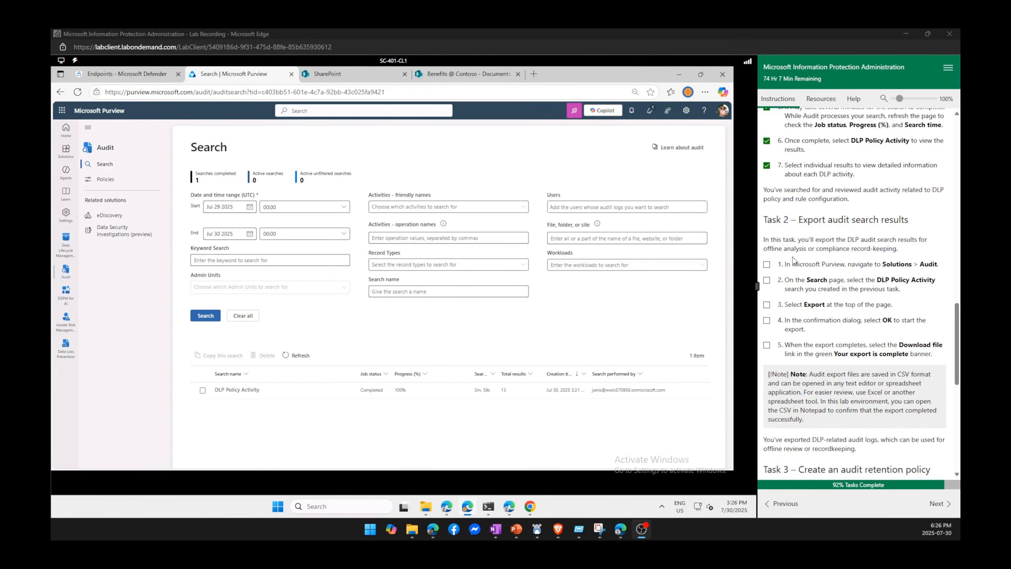
pyautogui.click(768, 281)
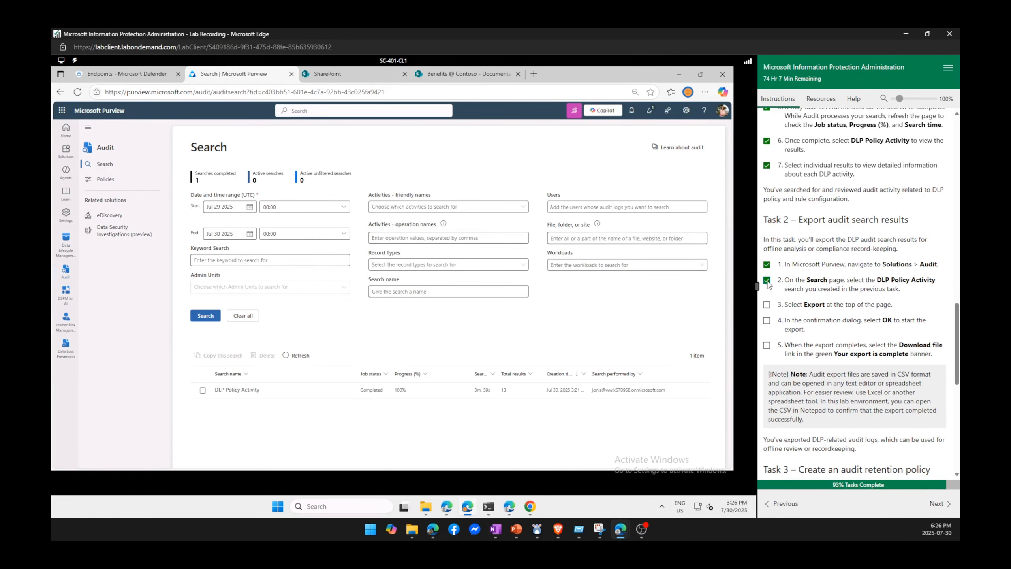
# Step: Open the DLP Policy Activity search results and export them, confirming the export notice
pyautogui.click(235, 392)
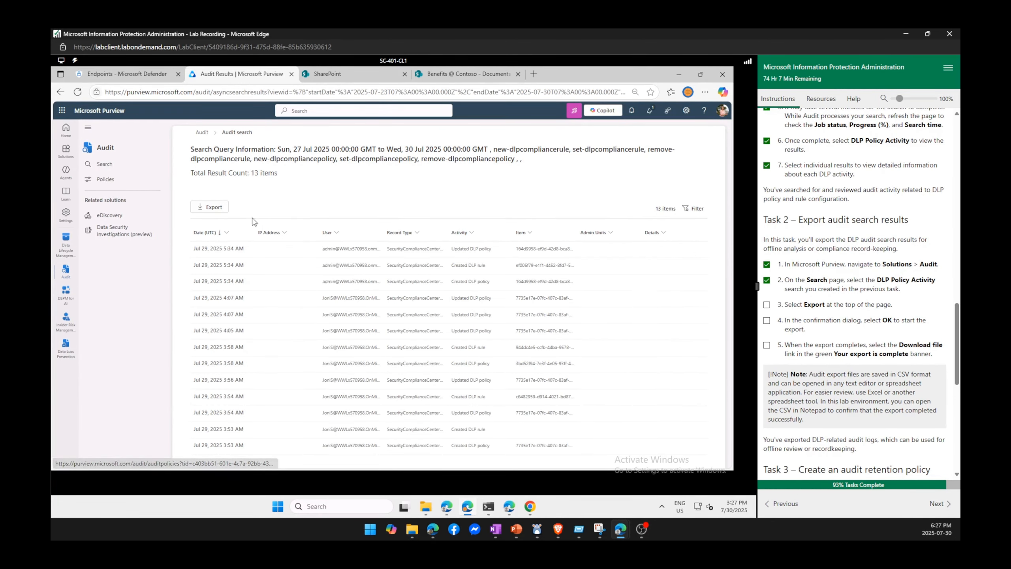
pyautogui.click(214, 208)
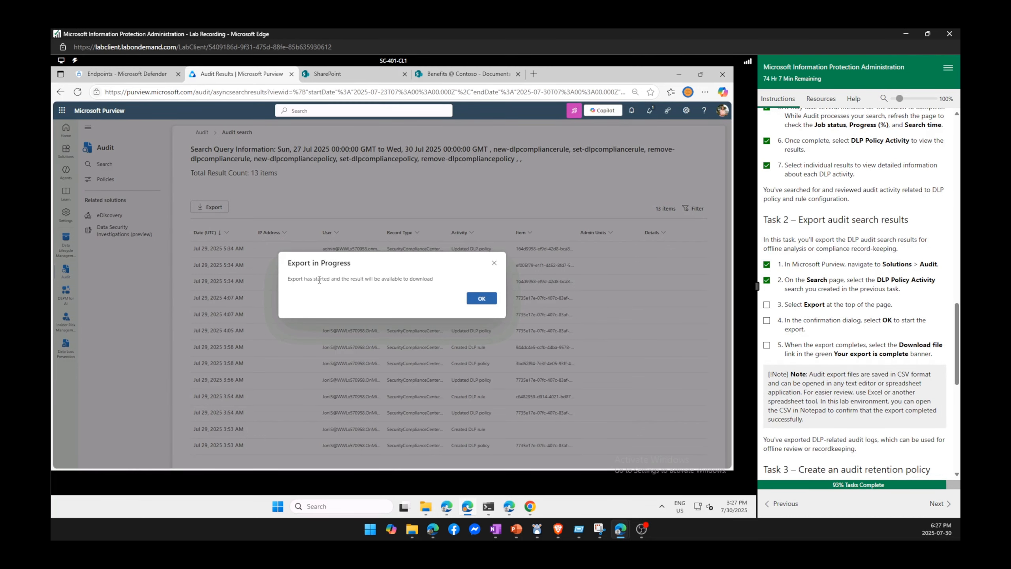
pyautogui.click(483, 299)
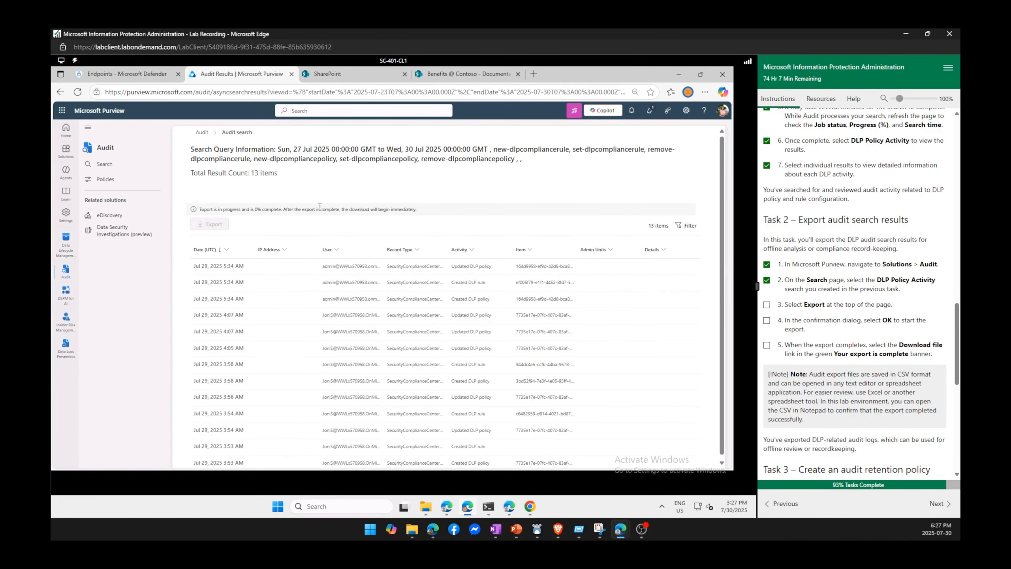
pyautogui.moveTo(309, 209); pyautogui.dragTo(453, 211)
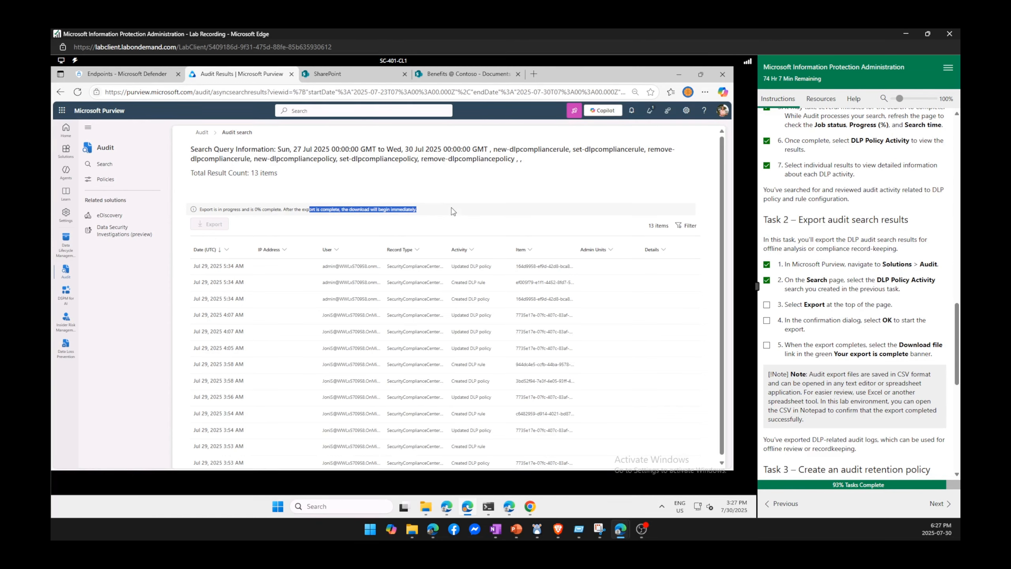
pyautogui.click(412, 194)
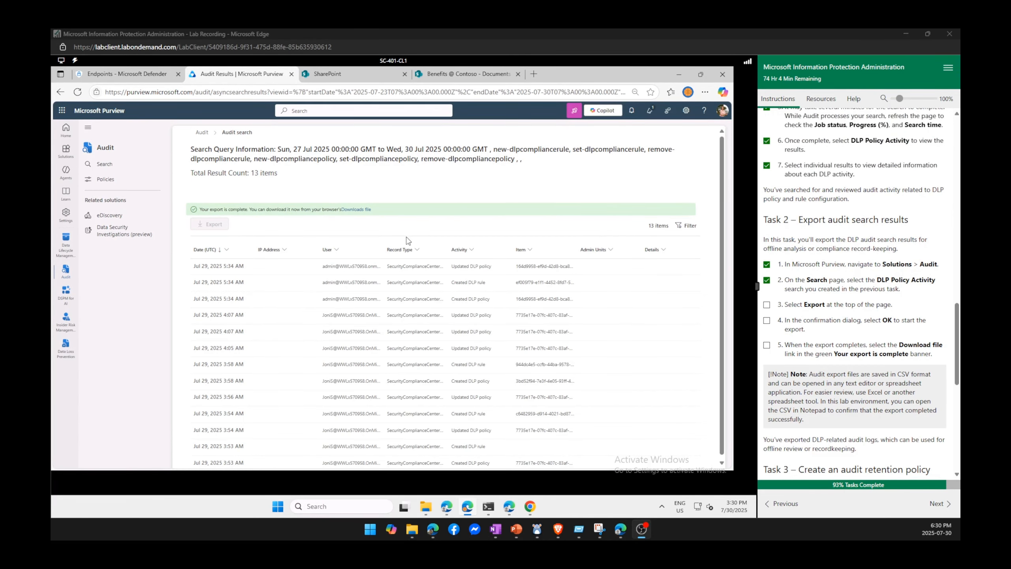
# Step: Access the exported audit results file from the export-complete banner and check off instructions 3 to 5 of Task 2
pyautogui.click(359, 211)
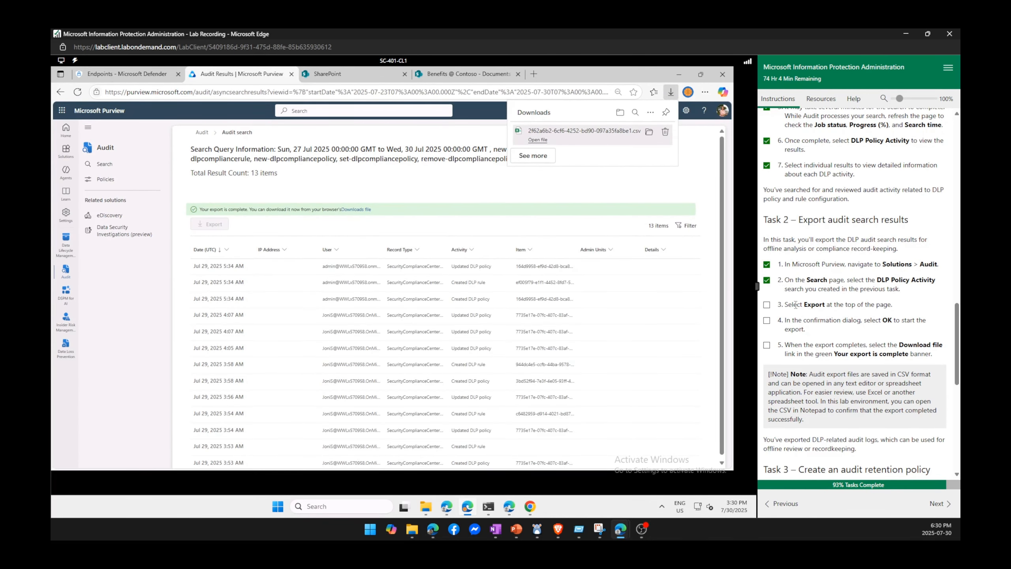
pyautogui.click(767, 305)
pyautogui.click(766, 320)
pyautogui.click(767, 344)
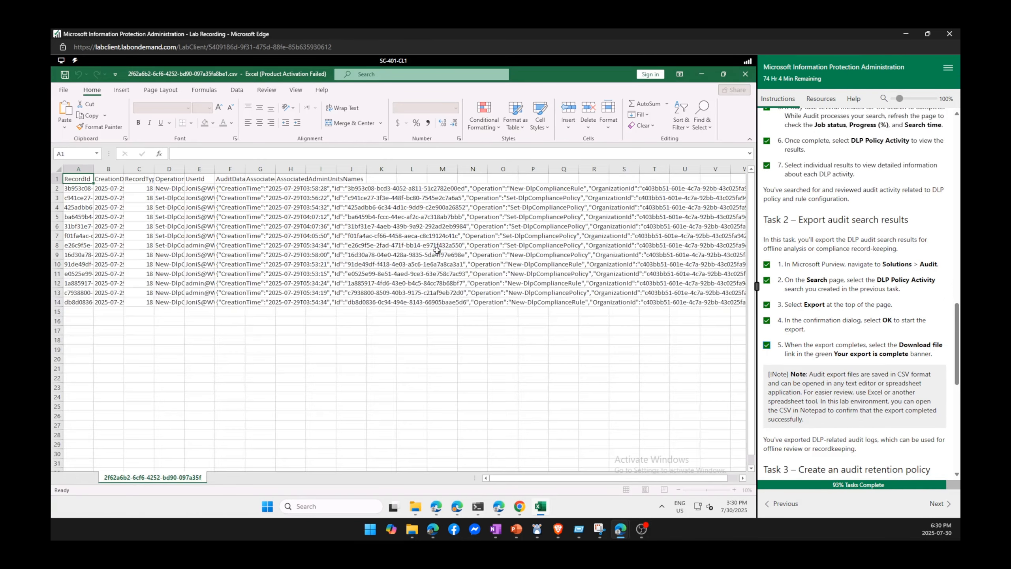
# Step: Examine the exported audit log CSV in Excel, close it, and return to the audit search results in the browser
pyautogui.click(498, 378)
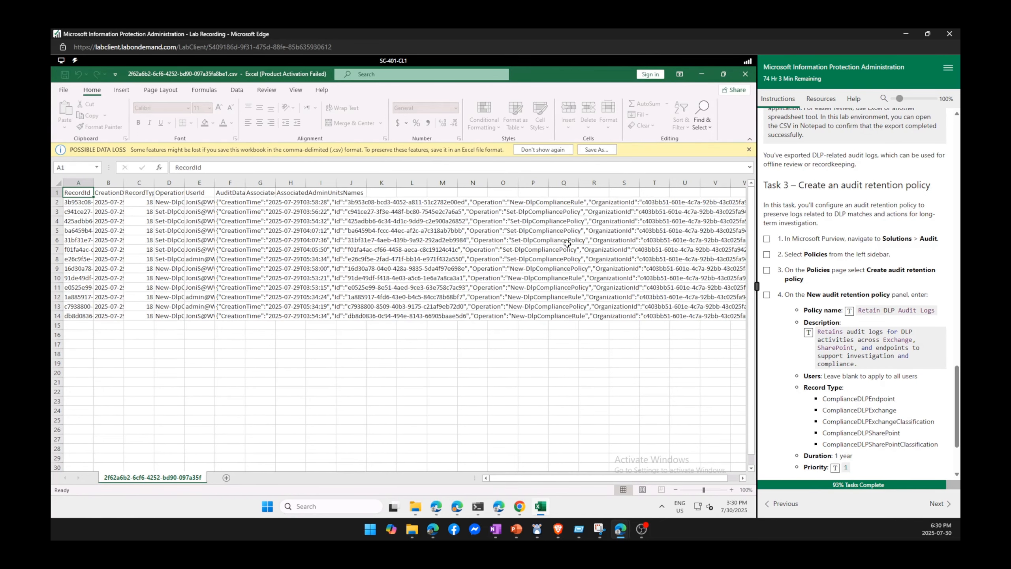
pyautogui.click(746, 75)
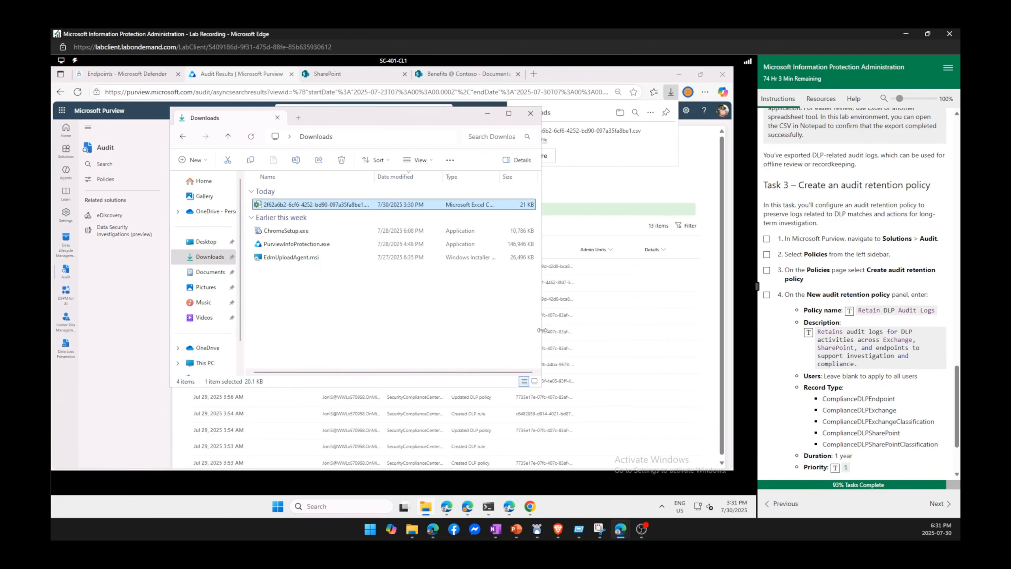
pyautogui.click(589, 188)
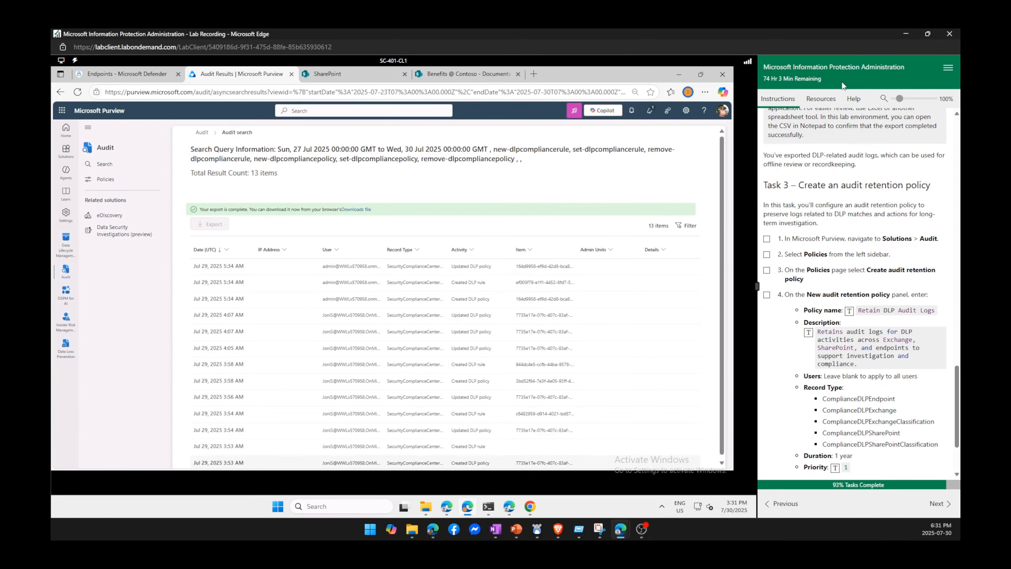
# Step: Check off lab instructions 1 and 2 of Task 3 and open the Audit Policies page
pyautogui.click(767, 254)
pyautogui.click(767, 238)
pyautogui.click(115, 182)
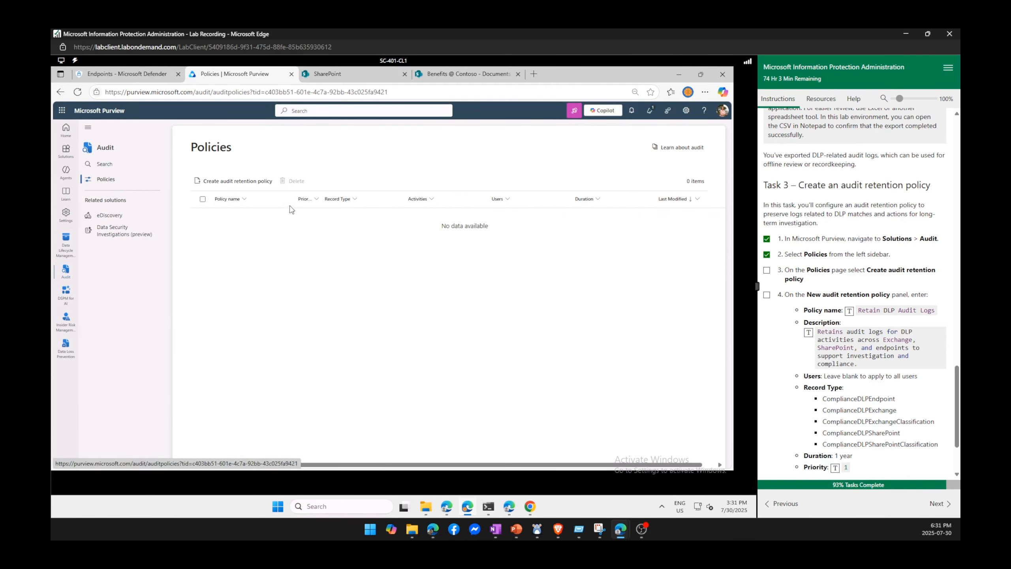
# Step: Start an audit retention policy named Retain DLP Audit Logs, described as 'Retains audit logs for DLP activities across Exchange, SharePoint, and endpoints to support investigation and compliance.'
pyautogui.click(233, 181)
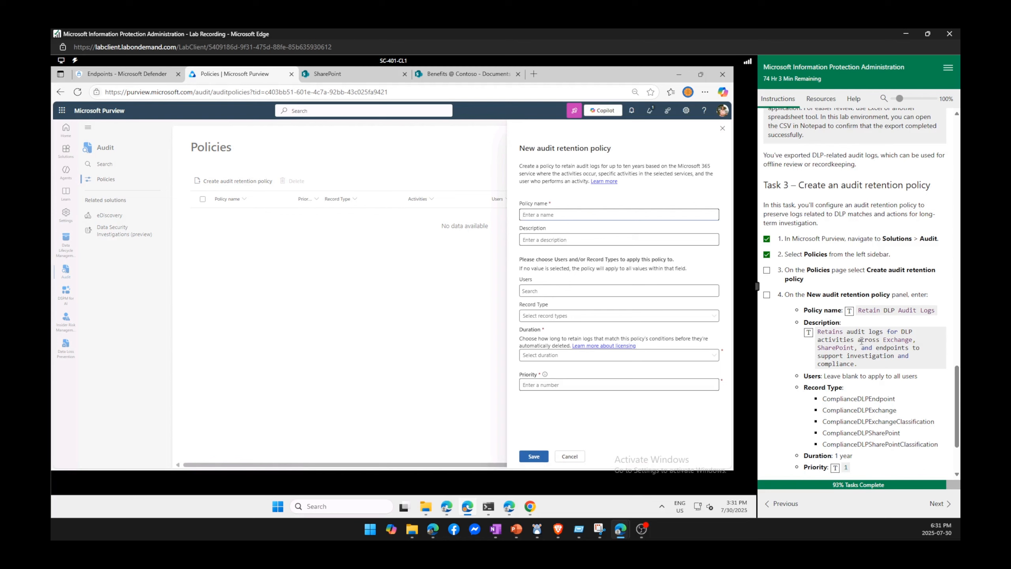
pyautogui.click(850, 311)
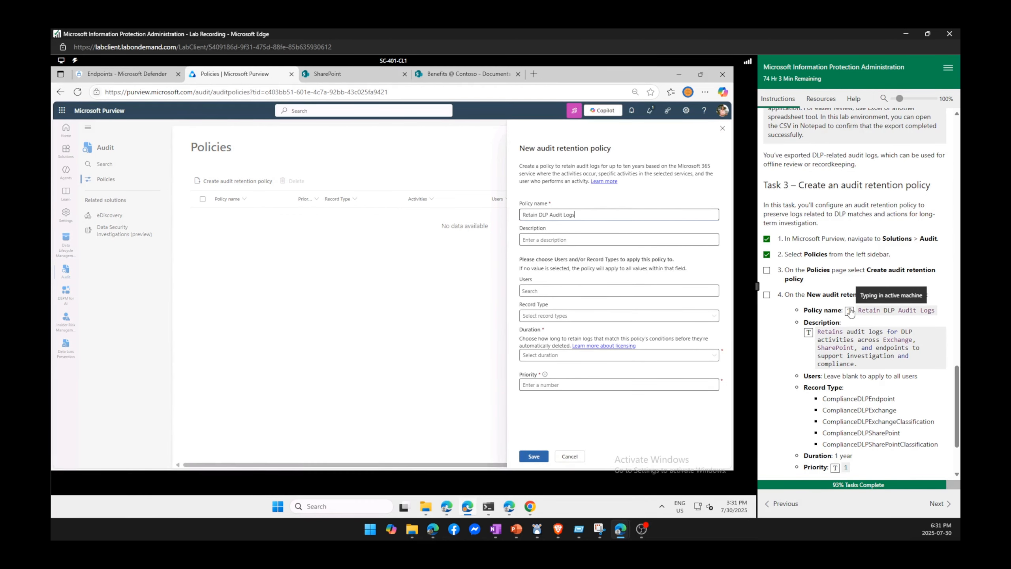
pyautogui.click(561, 239)
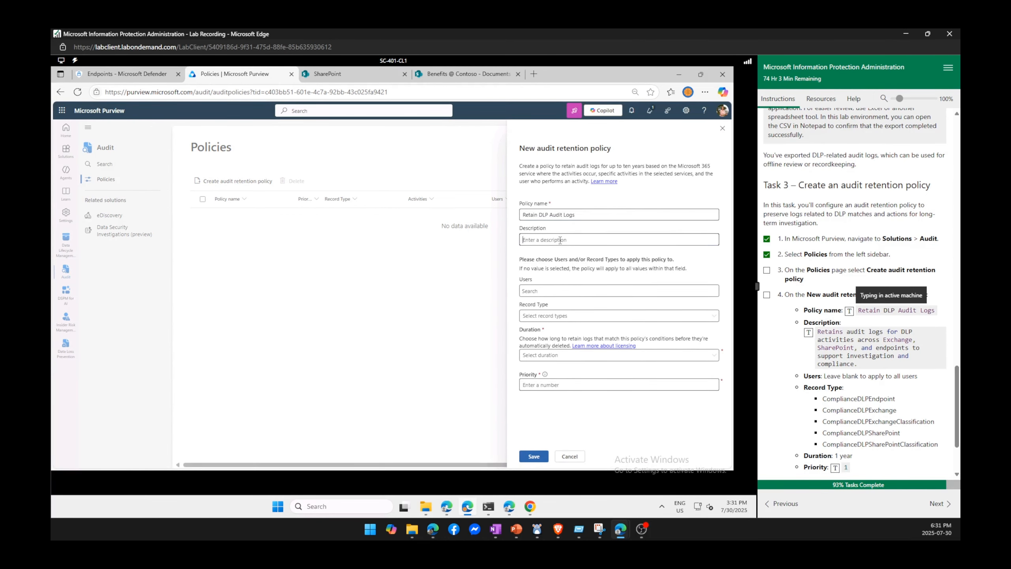
pyautogui.click(809, 333)
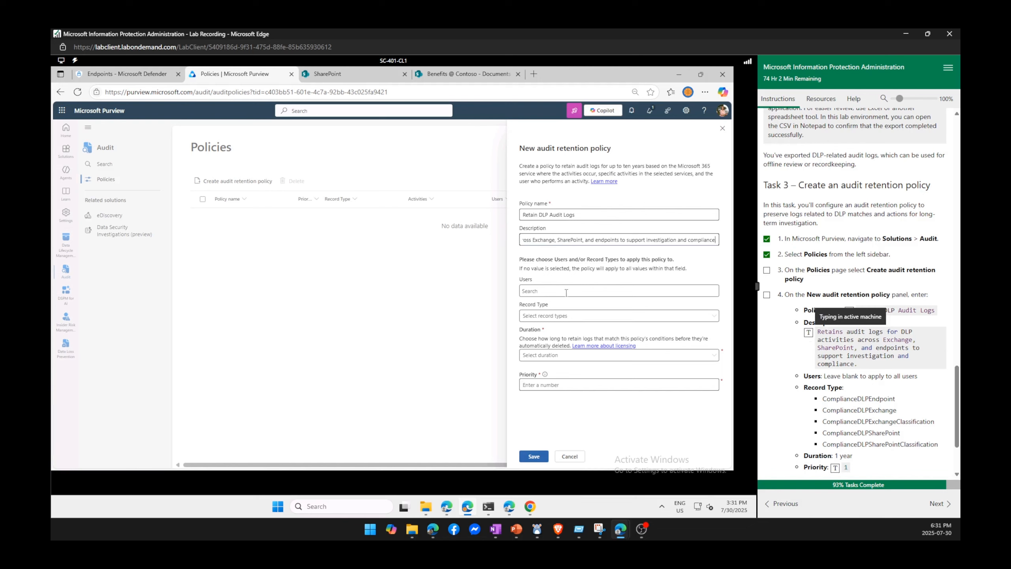
# Step: Select record types ComplianceDLPEndpoint, ComplianceDLPEndpointDiscovery, ComplianceDLPExchange, ComplianceDLPExchangeClassification, ComplianceDLPSharePoint and ComplianceDLPSharePointClassification, and set the retention duration to 1 Year
pyautogui.click(557, 316)
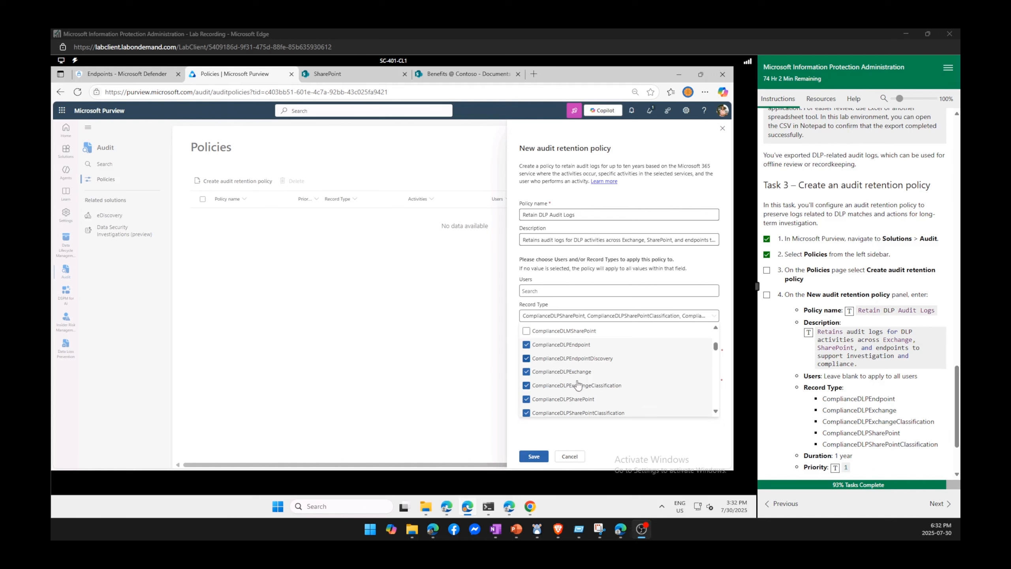
pyautogui.click(633, 443)
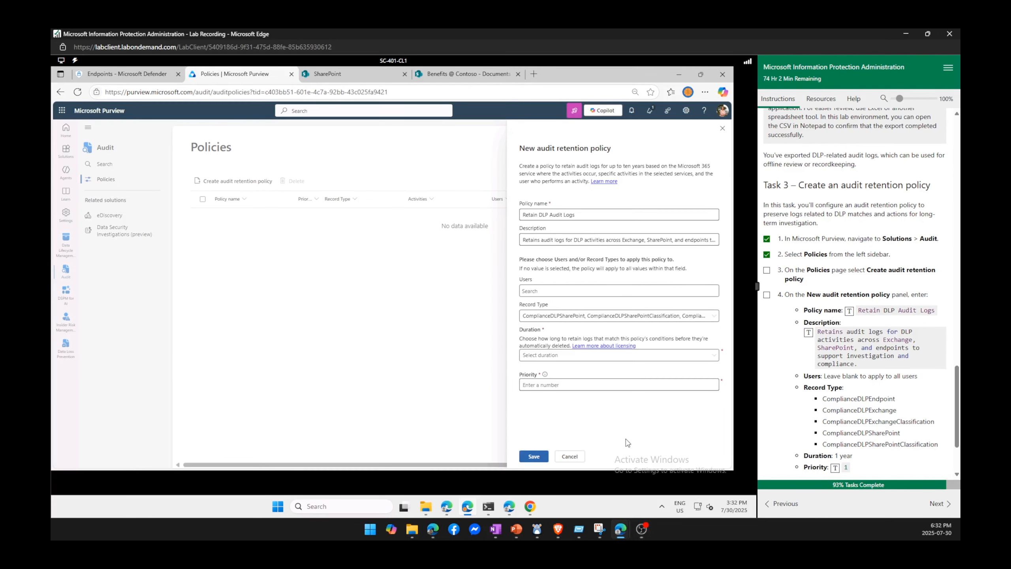
pyautogui.click(561, 358)
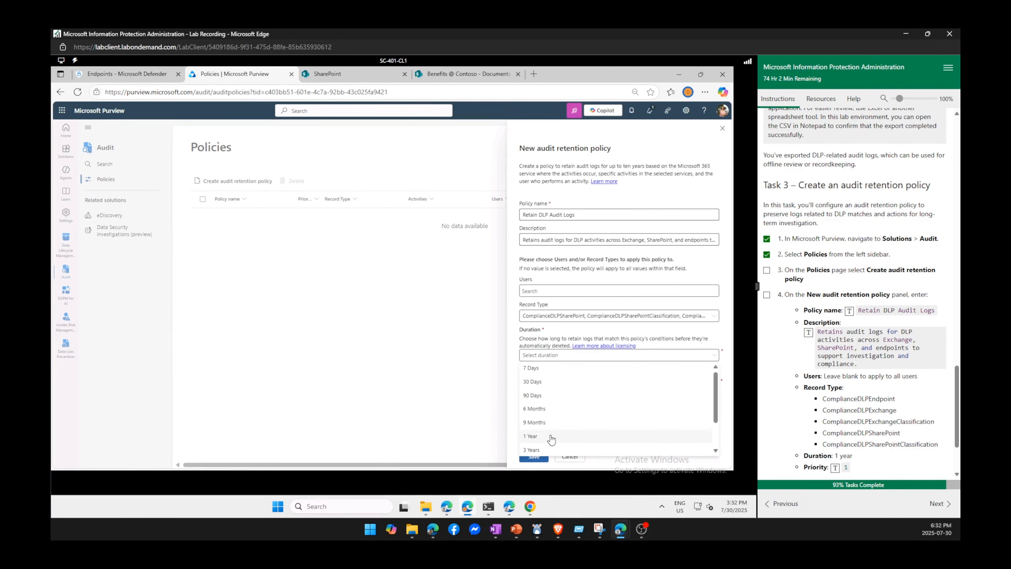
pyautogui.click(551, 438)
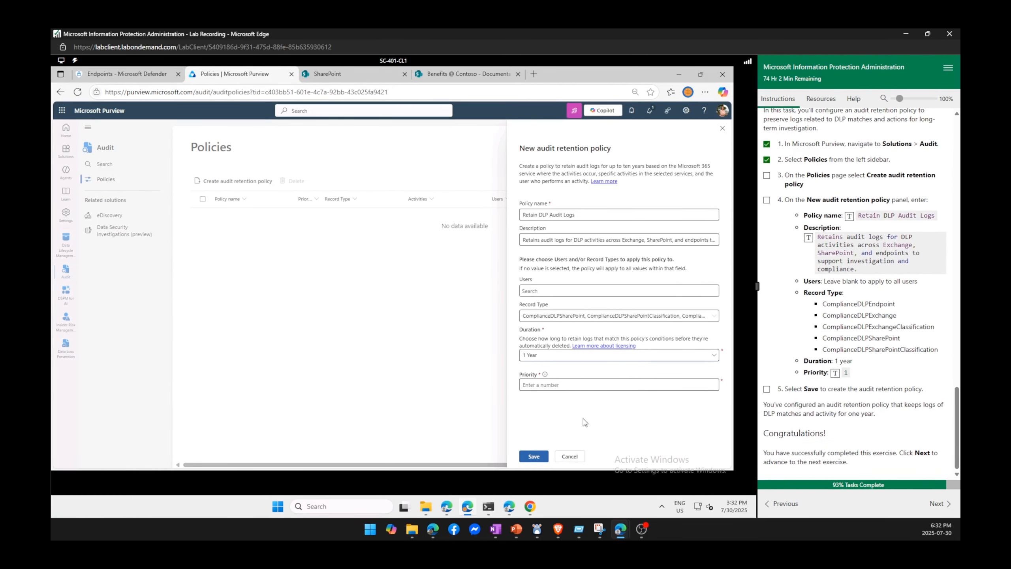
# Step: Set the policy's priority to 1, save it, and check off lab instructions 3 to 5 of Task 3
pyautogui.click(565, 385)
pyautogui.write('1')
pyautogui.click(534, 458)
pyautogui.click(536, 458)
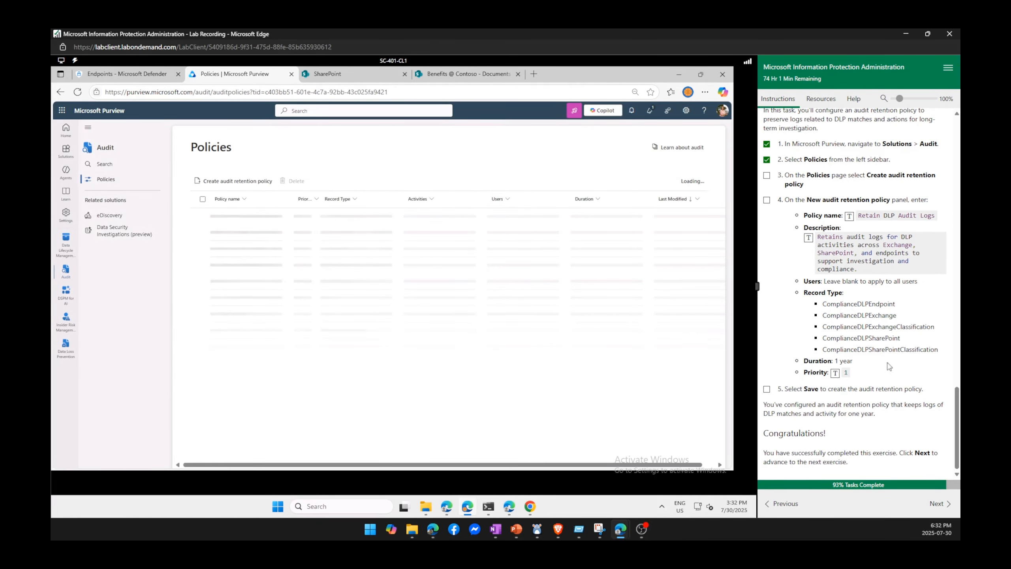
pyautogui.click(767, 391)
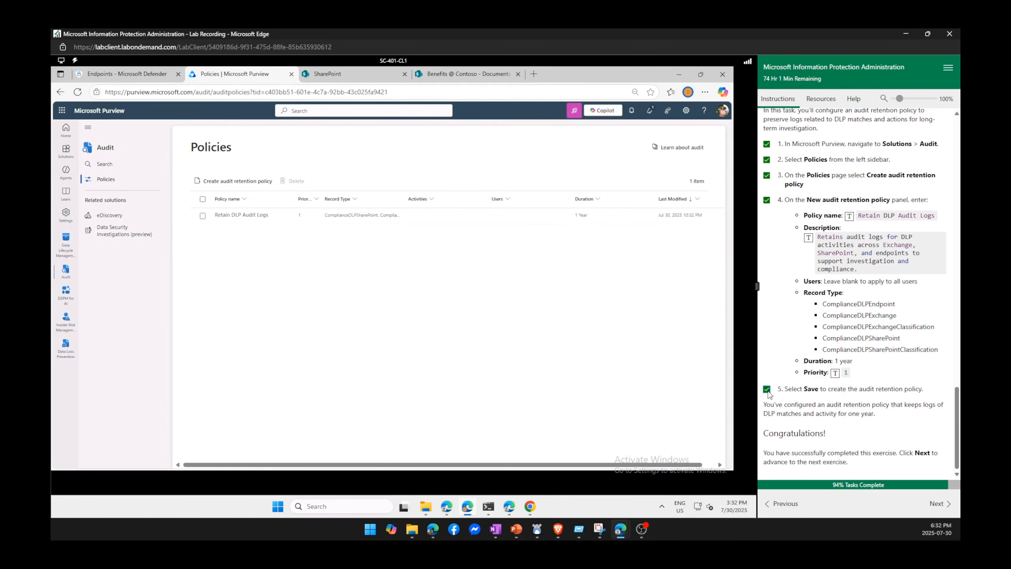